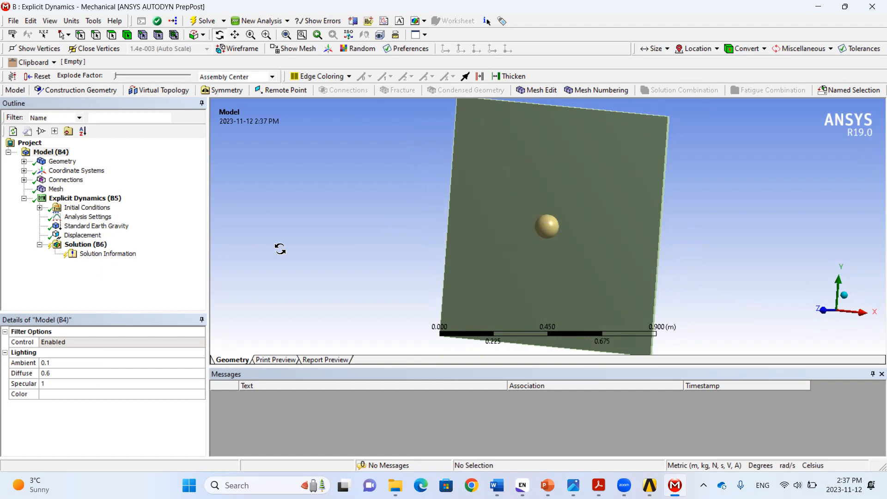
Assign STEEL 1006 as the material of the square plate solid
left_click(56, 162)
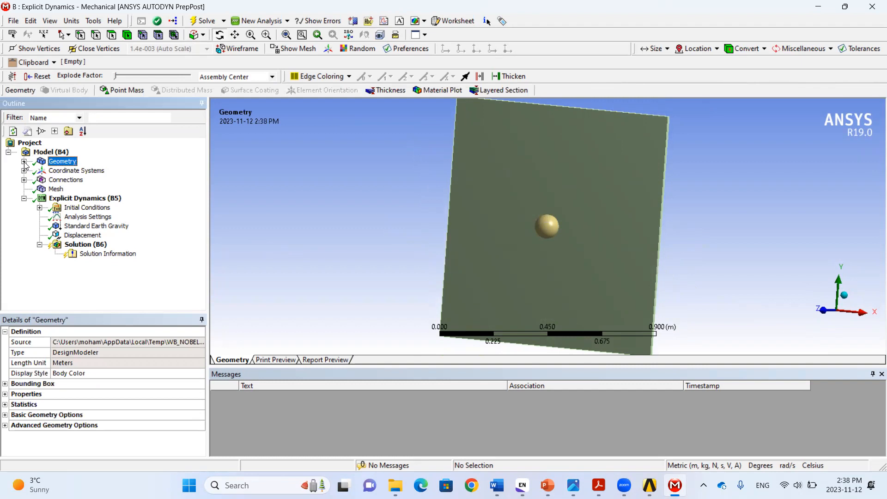
double_click(55, 161)
left_click(65, 217)
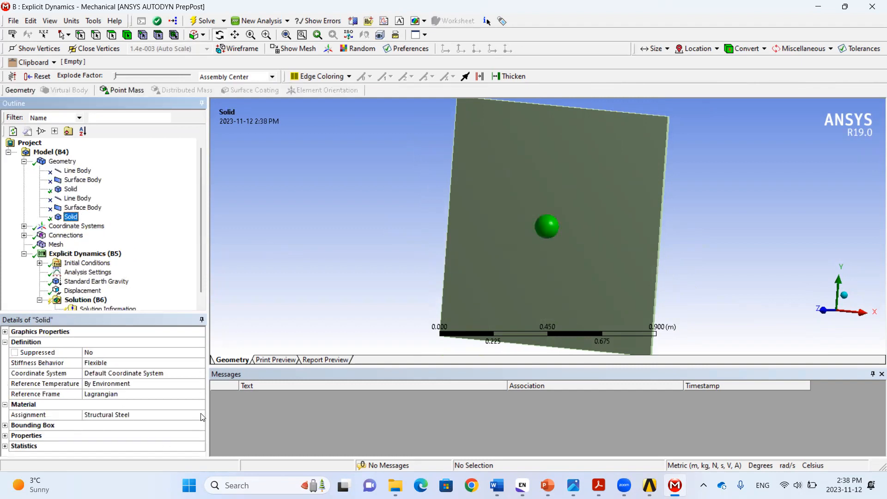
left_click(70, 189)
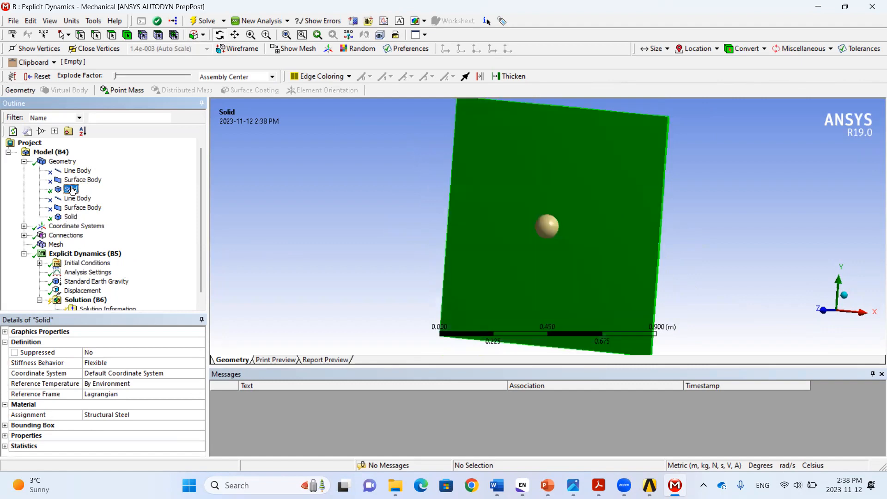
left_click(201, 415)
left_click(200, 414)
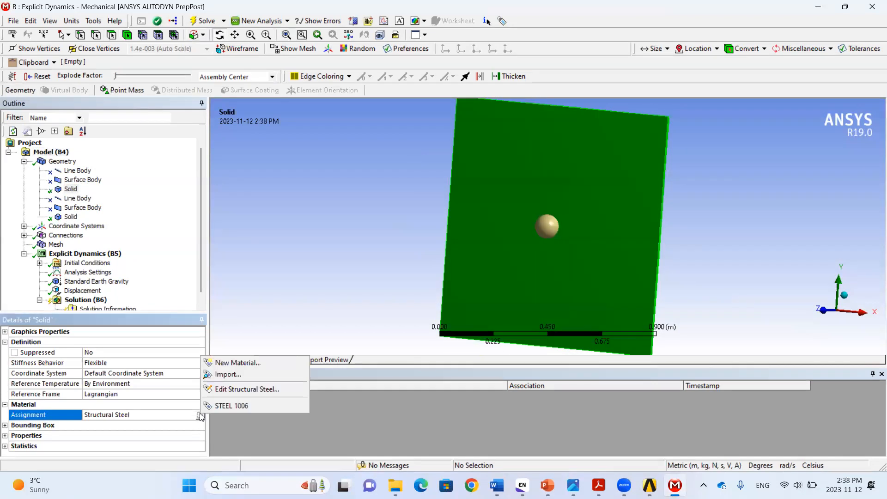
left_click(223, 405)
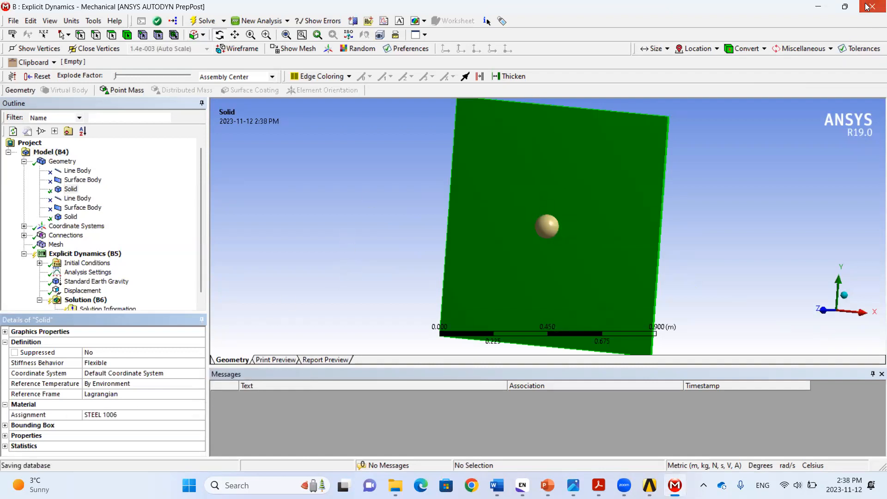
Close Mechanical, update the Autodyn system's Setup in Workbench and bring up its model in a maximized Autodyn window
left_click(866, 7)
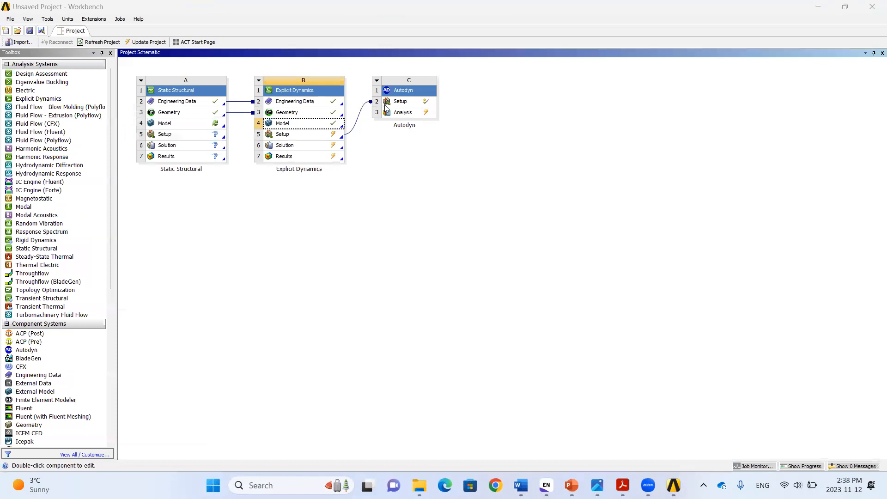
right_click(386, 101)
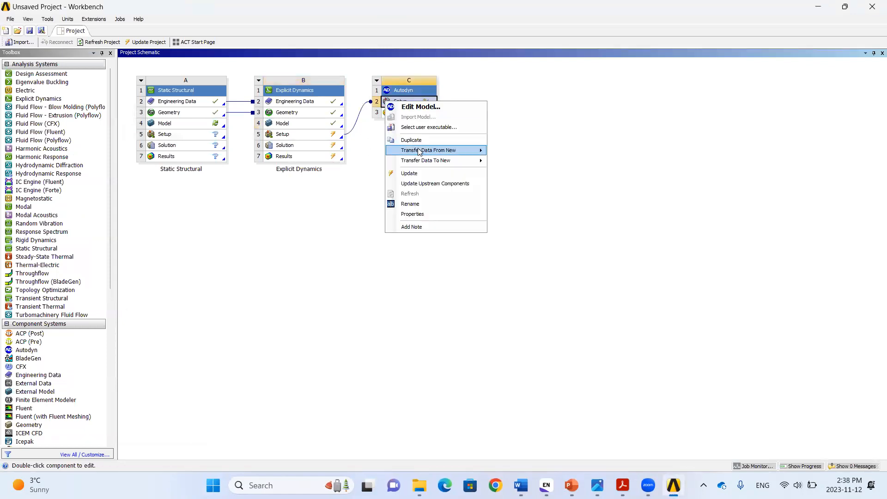
left_click(422, 173)
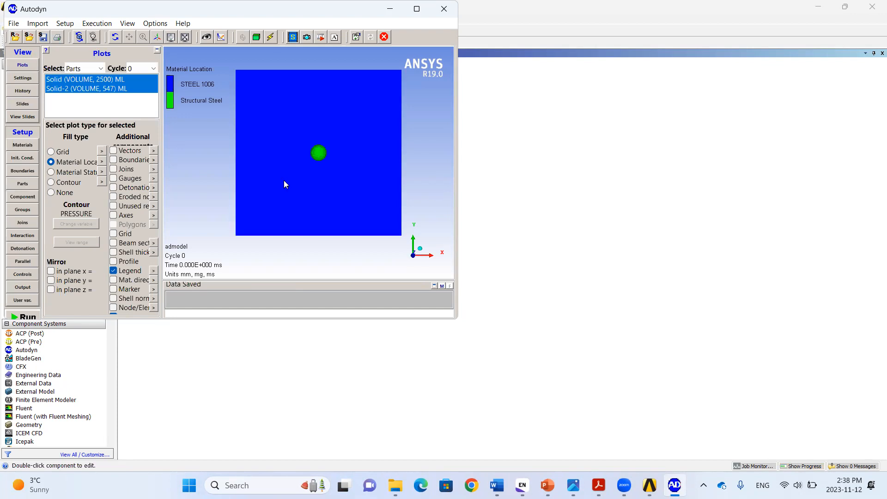
left_click(416, 9)
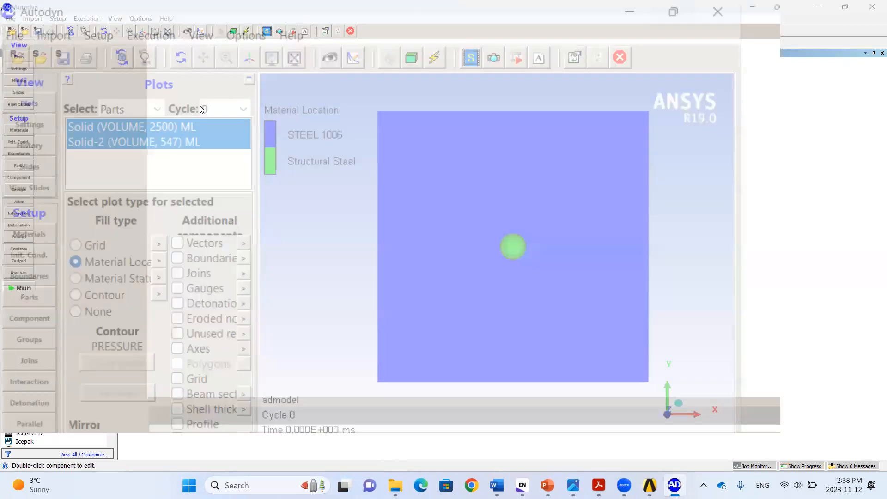
Load the AIR material with the Ideal Gas equation of state from the material library
left_click(18, 140)
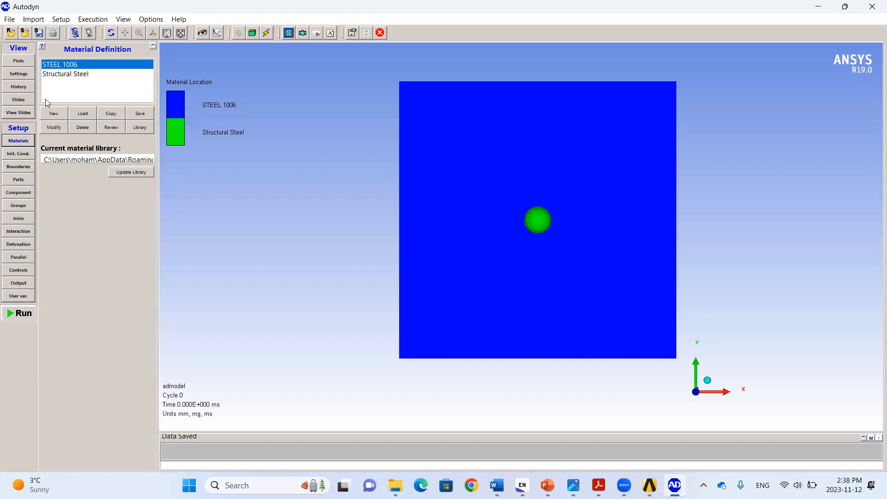
left_click(82, 113)
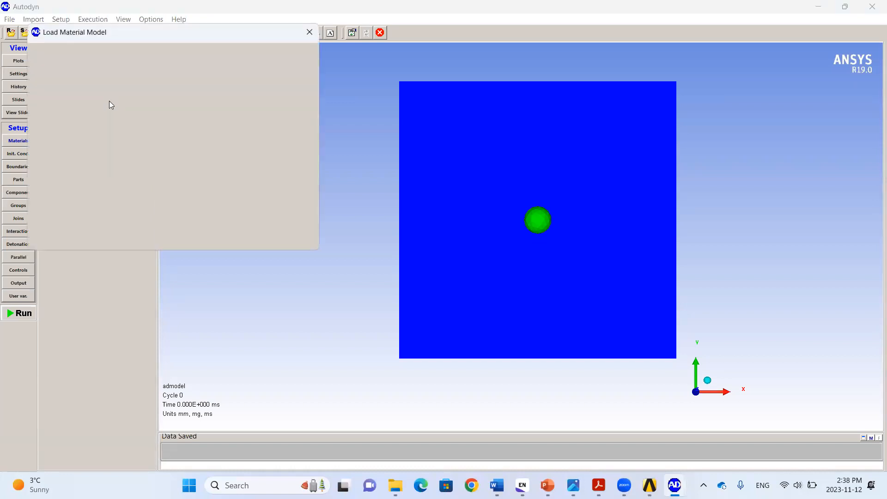
left_click(40, 90)
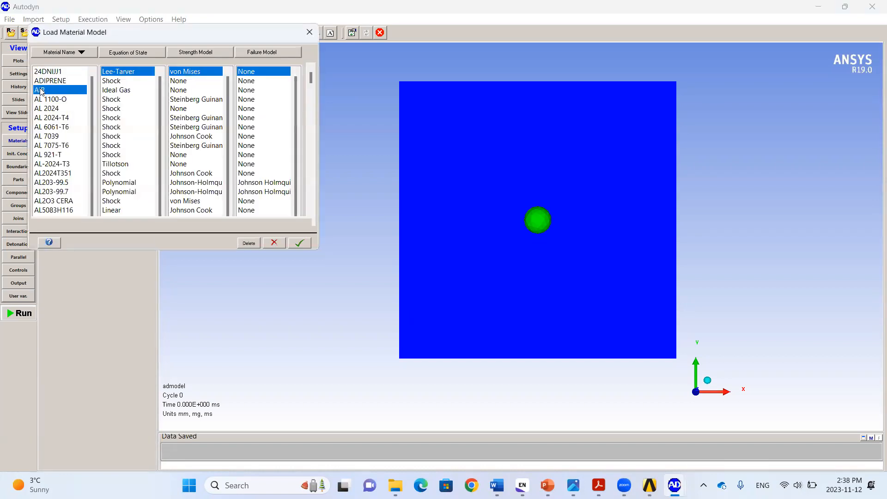
left_click(300, 243)
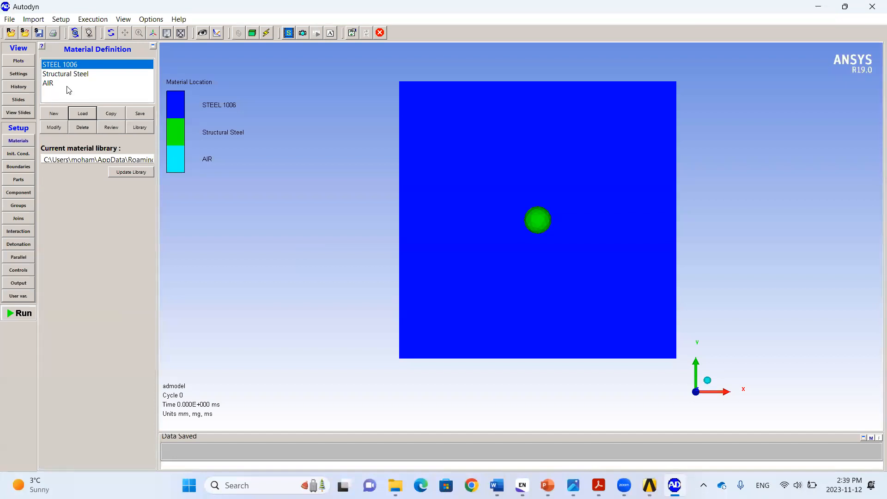
Give STEEL 1006 a Plastic Strain failure model with a plastic strain of 0.05
left_click(54, 127)
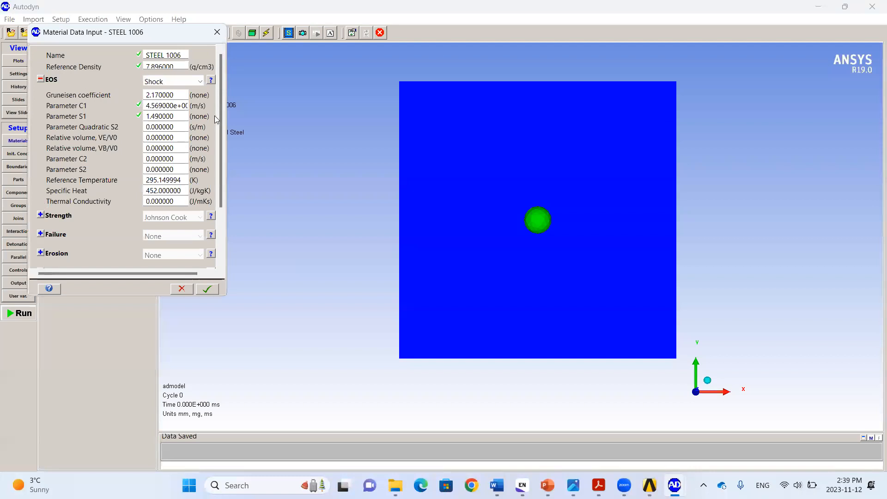
scroll(220, 117, "down", 2)
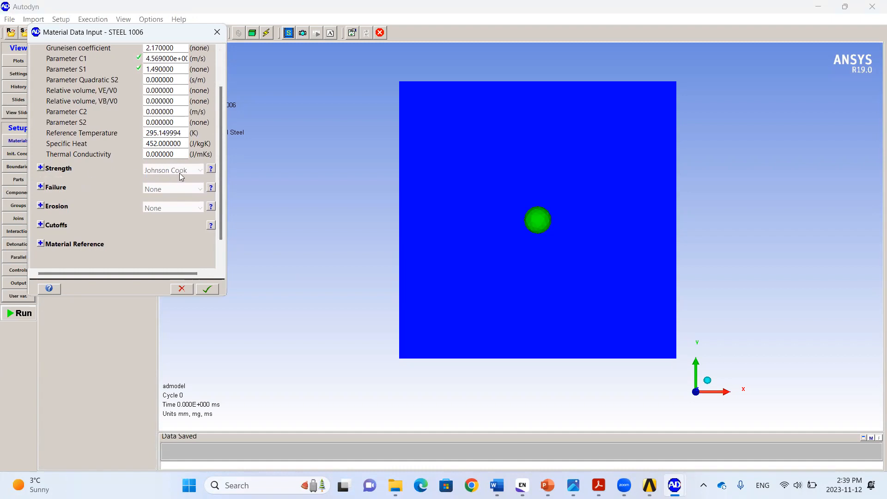
left_click(41, 187)
left_click(200, 189)
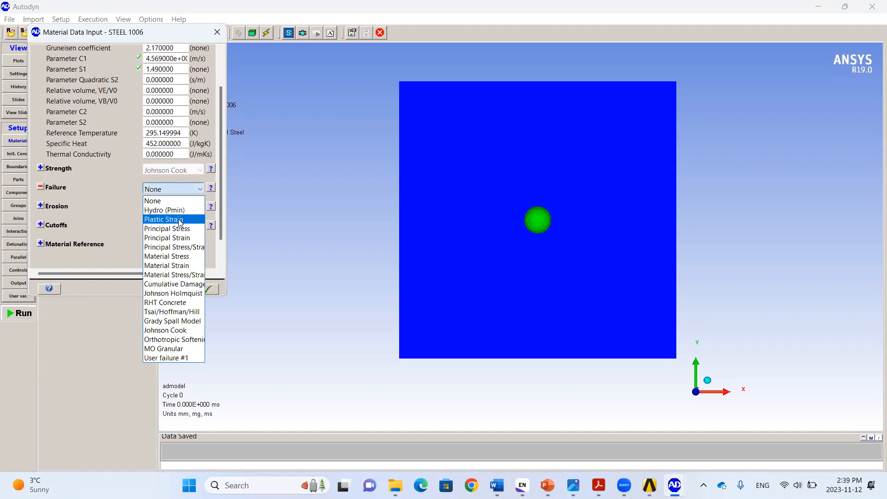
left_click(180, 220)
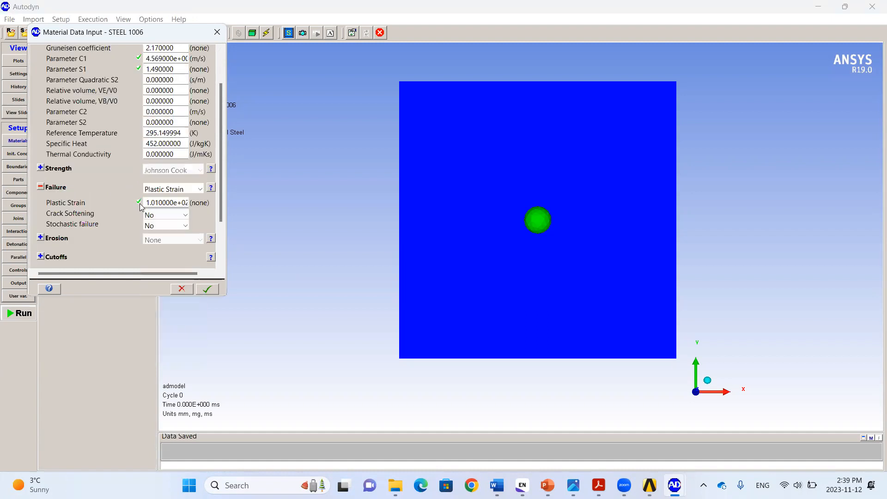
left_click_drag(144, 203, 236, 206)
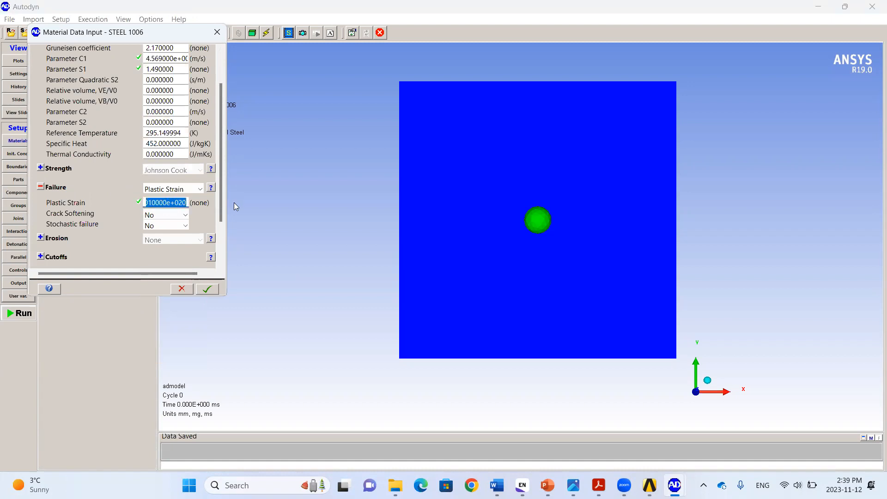
type(".05")
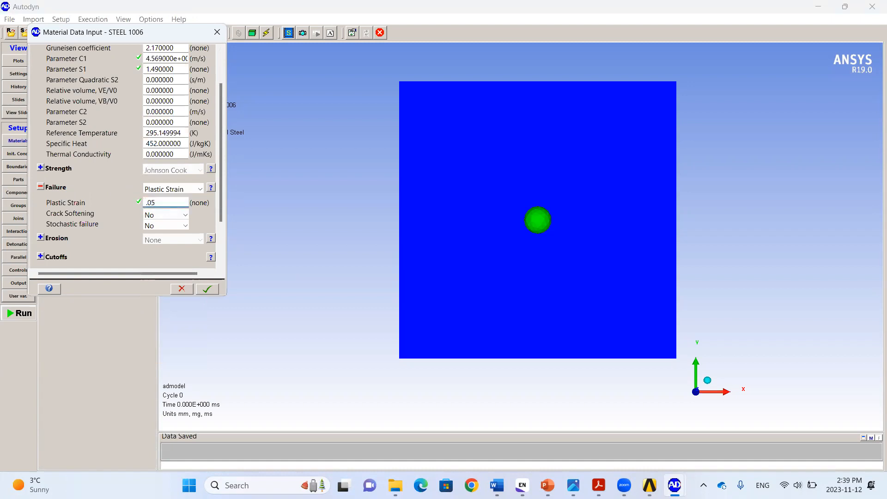
Set the Maximum Expansion cutoff of STEEL 1006 to 0.07 and accept the material data
left_click(40, 256)
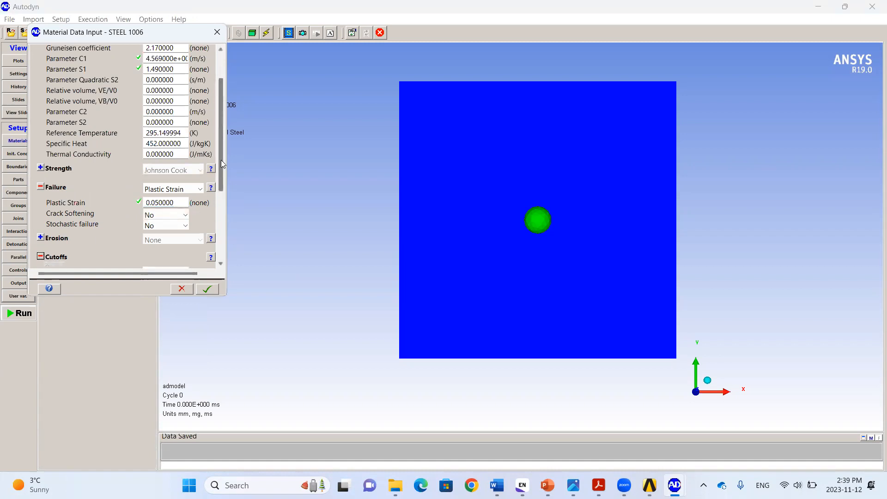
left_click_drag(222, 163, 229, 228)
left_click(179, 139)
left_click_drag(179, 139, 117, 137)
type(".07")
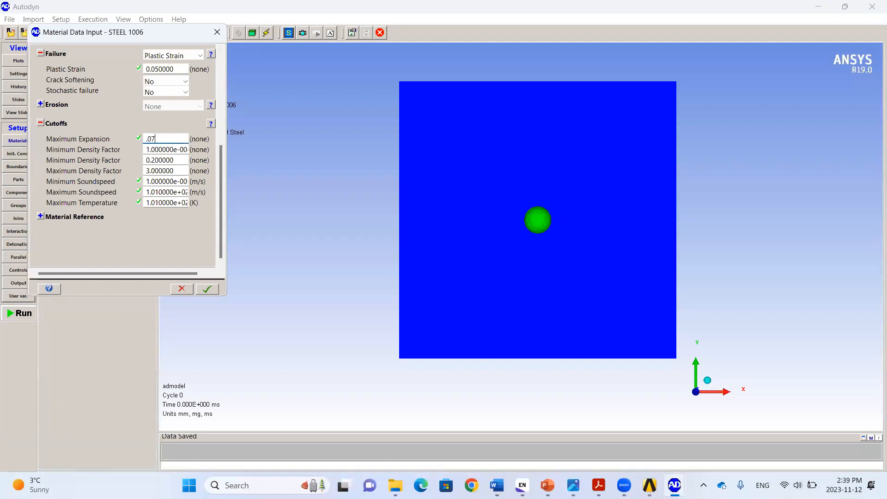
left_click(205, 290)
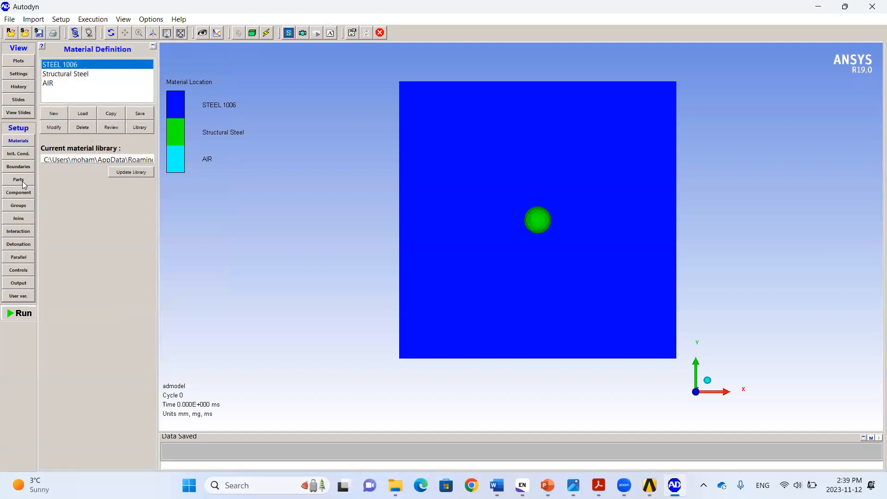
Create a new part named domain with the Euler 3D Multi-material solver, defined through the part wizard
left_click(24, 183)
left_click(51, 107)
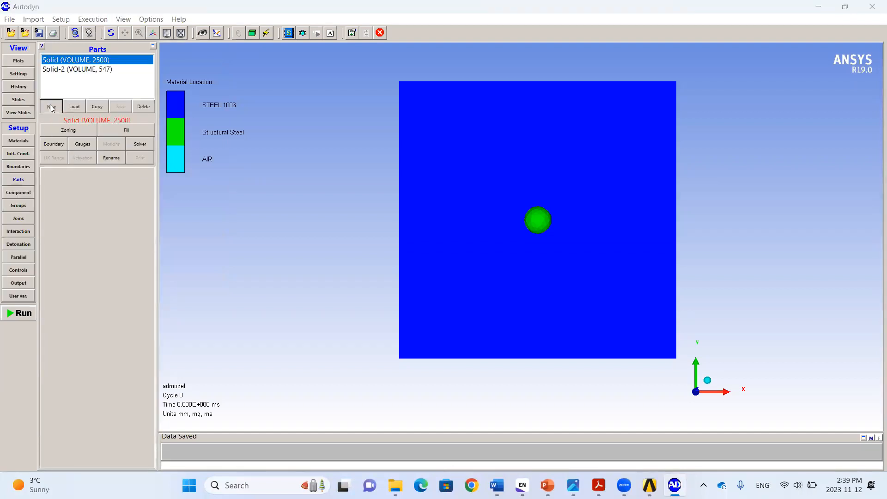
type("domain")
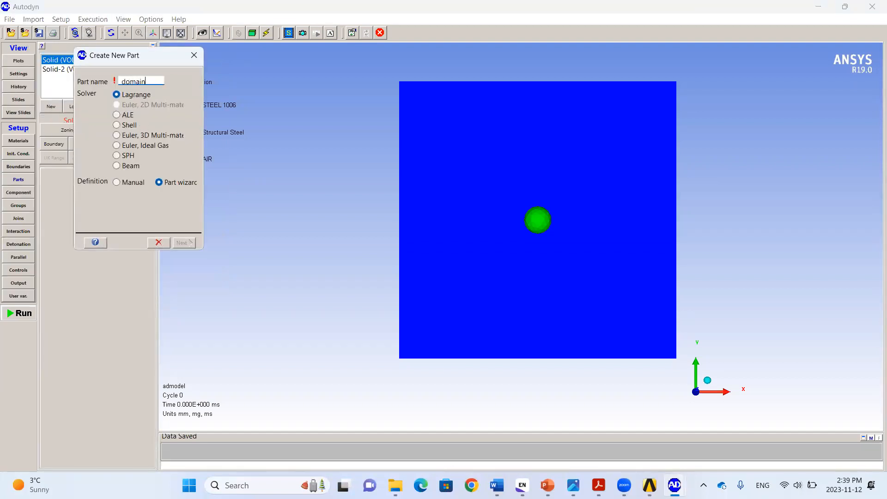
left_click(125, 135)
left_click(187, 243)
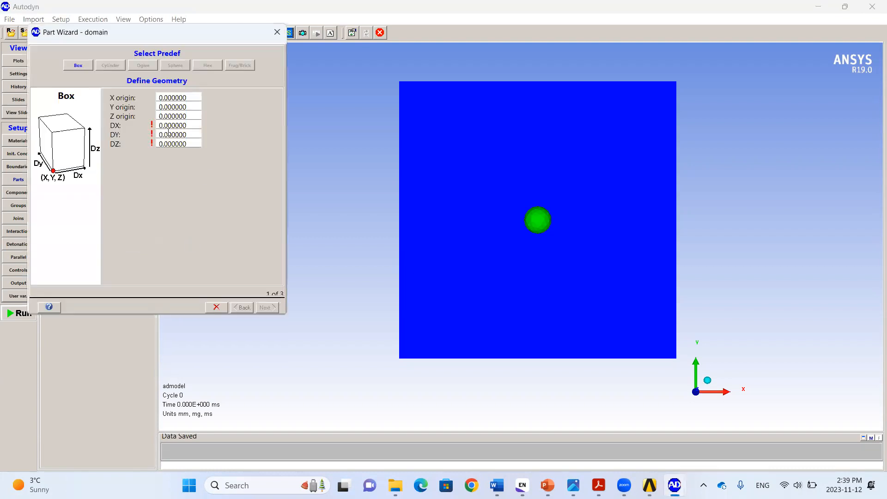
Set the domain box's X origin to -50 and Z origin to -100, keeping the Y origin at 0
double_click(193, 97)
type("-50")
key("Tab")
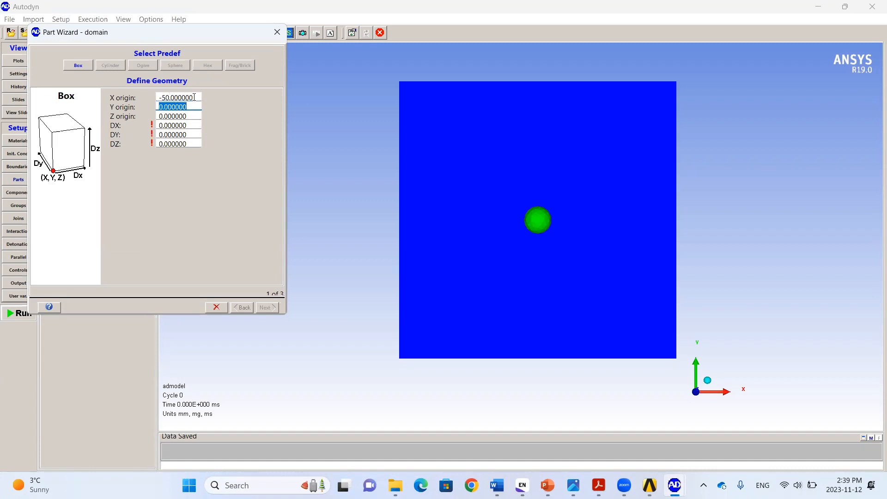
key("Tab")
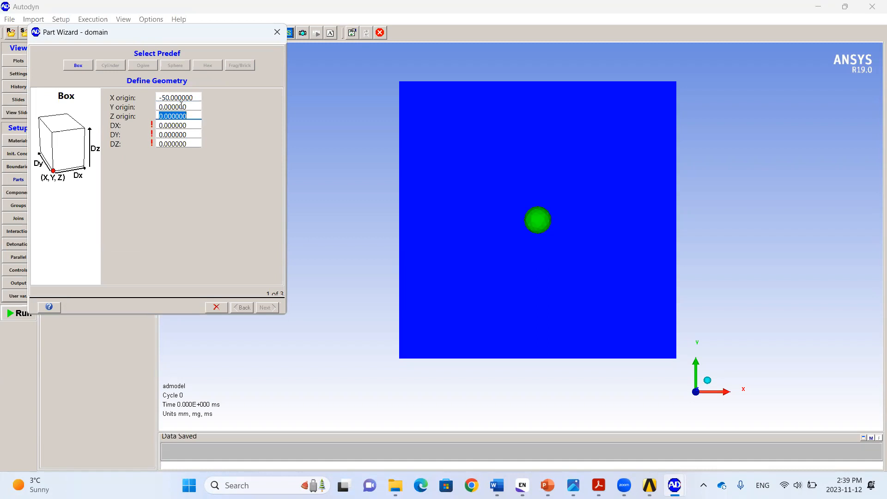
key("shift+Tab")
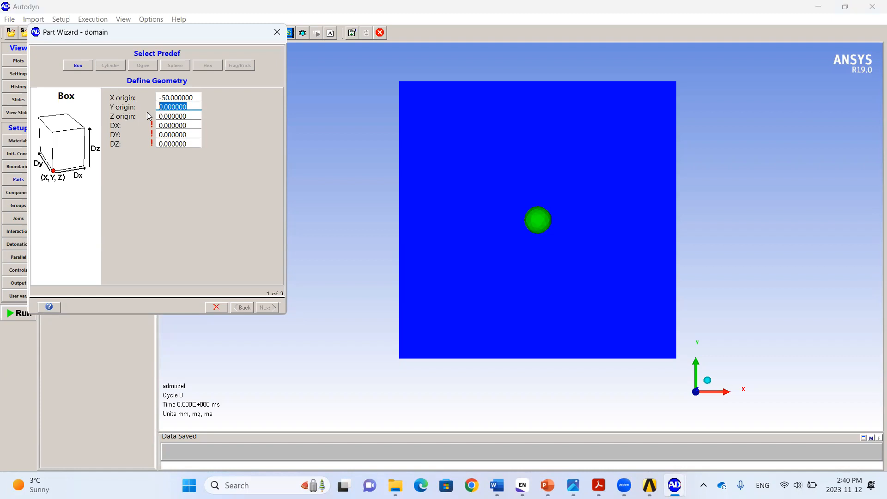
key("Tab")
type("-100")
key("Tab")
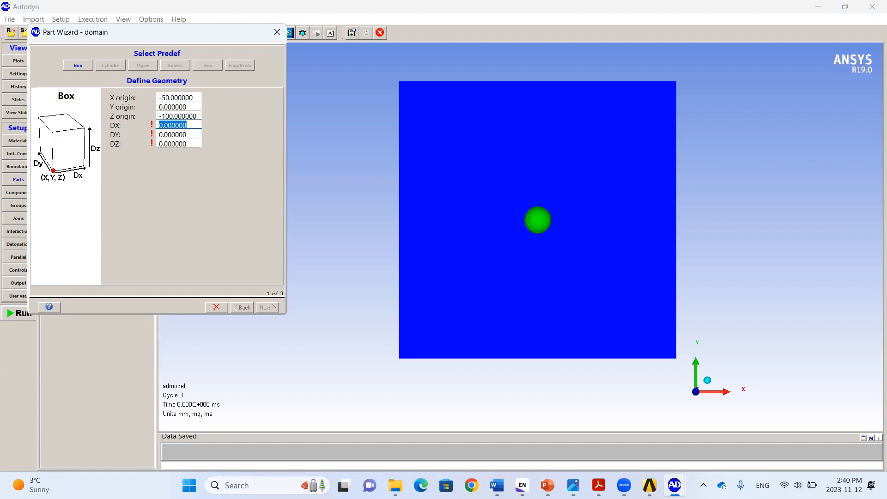
Size the domain box with DX 1100, DY 1050 and DZ 250, and proceed to its zoning
type("1100")
key("Tab")
type("1.050")
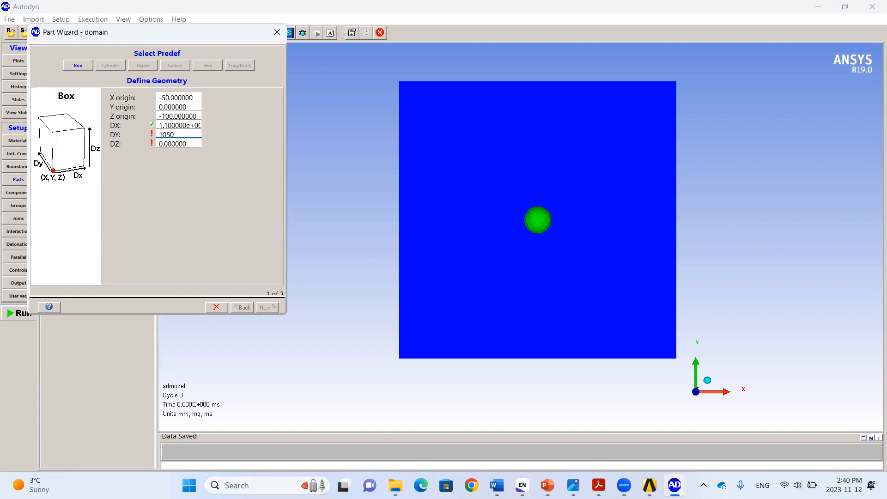
key("Tab")
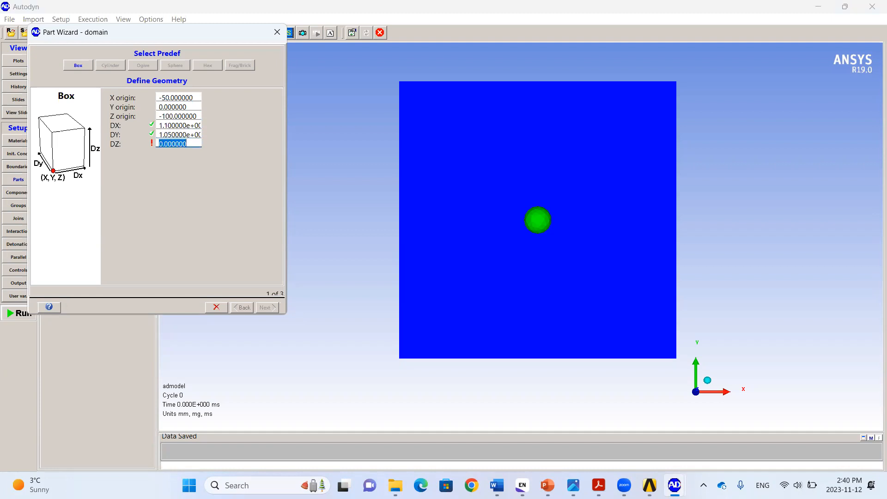
type("250")
key("Tab")
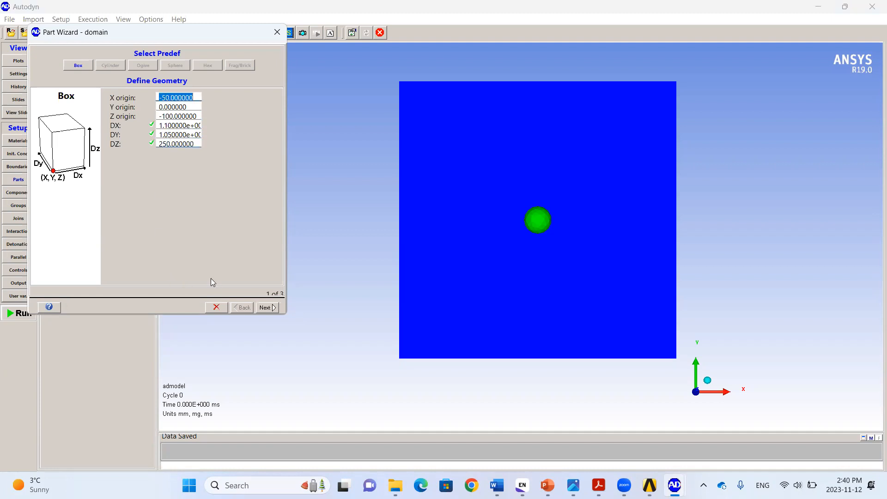
left_click(262, 308)
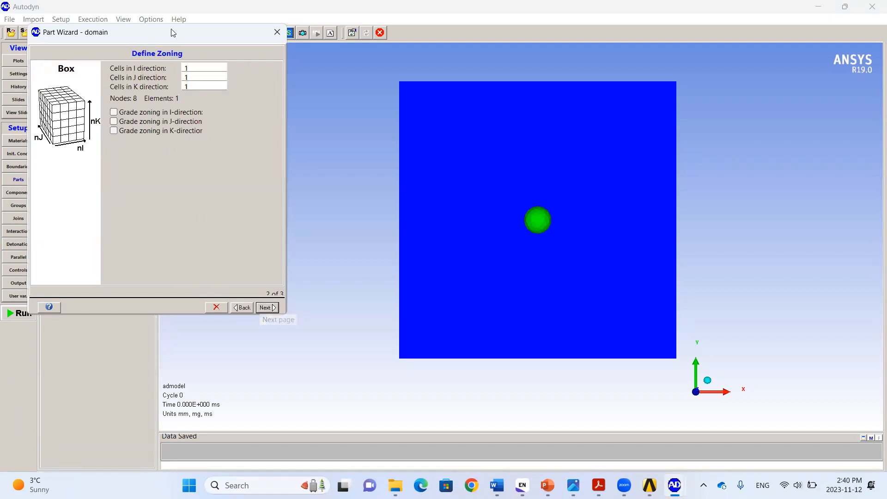
Zone the domain box with 110 cells in I, 105 in J and 25 in K, and proceed to the next wizard page
left_click(197, 68)
type("10")
key("Tab")
type("11")
key("BackSpace")
type("05")
key("Tab")
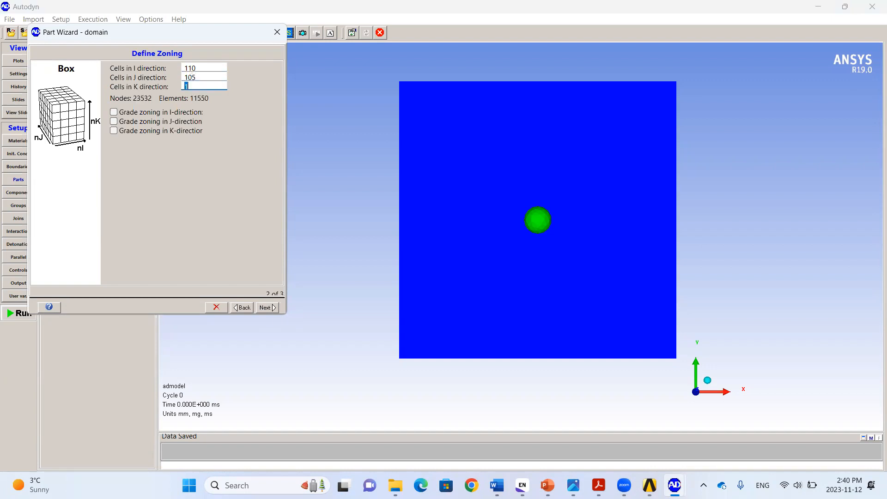
type("25")
key("Tab")
left_click(267, 307)
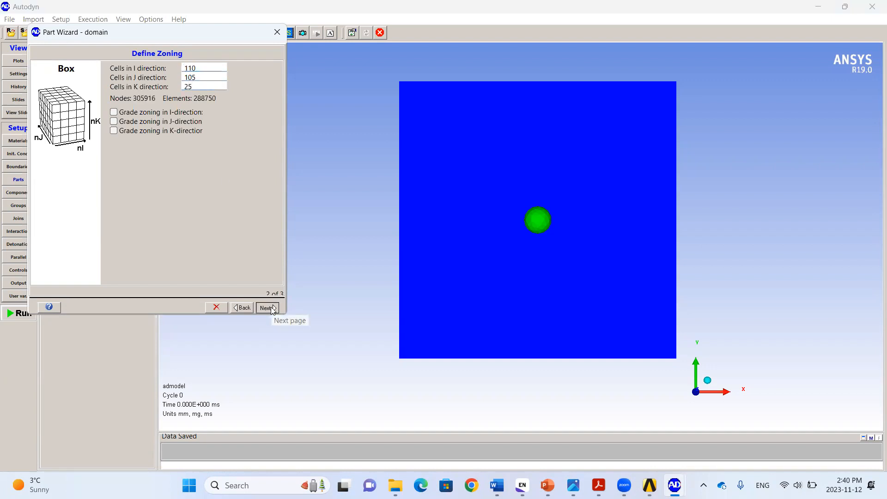
Fill the domain part with AIR at an internal energy of 2.068e5 and finish the part wizard
left_click(144, 136)
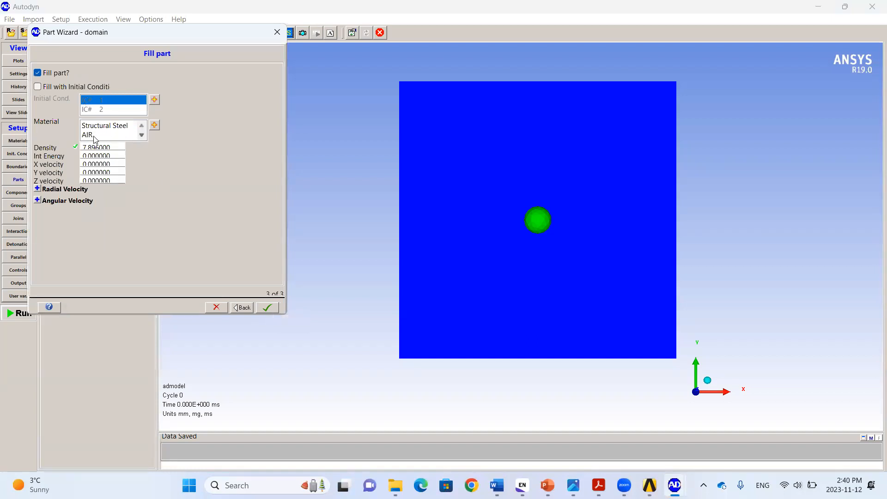
left_click(95, 135)
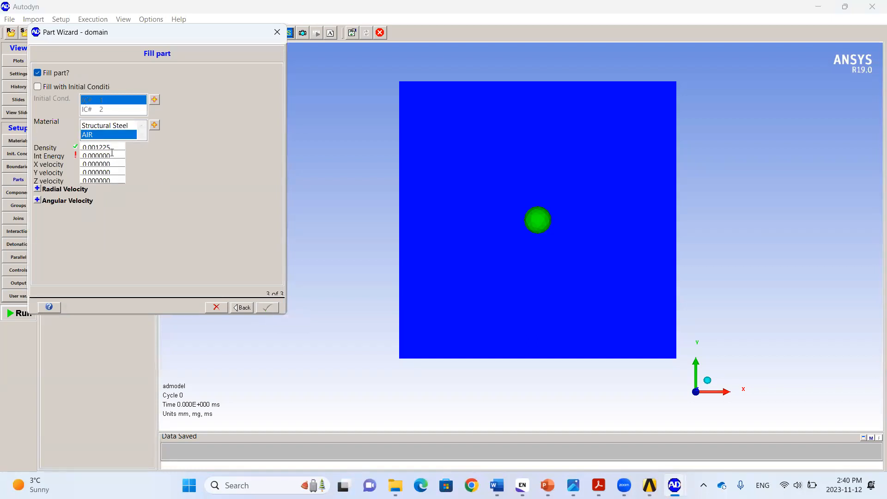
double_click(111, 153)
type("2.0")
double_click(112, 154)
type("2.068e5")
left_click(266, 308)
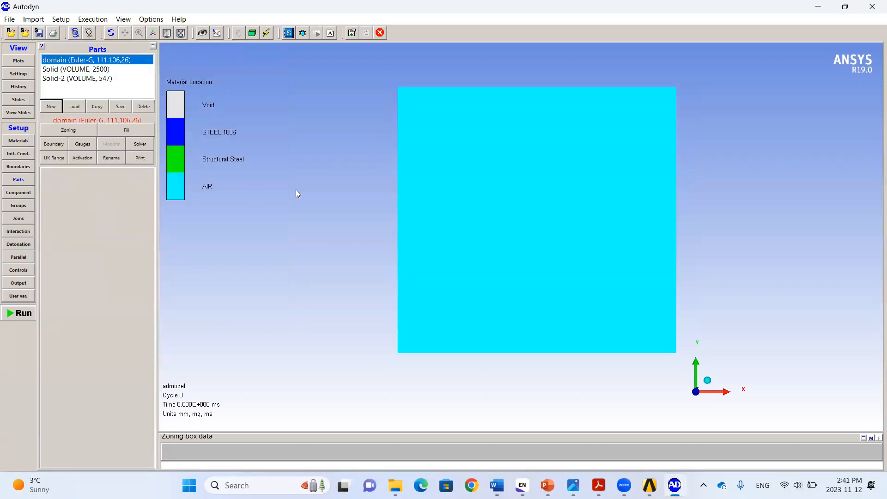
Hide the domain part in the plot by setting only its fill type to None
left_click_drag(450, 215, 555, 268)
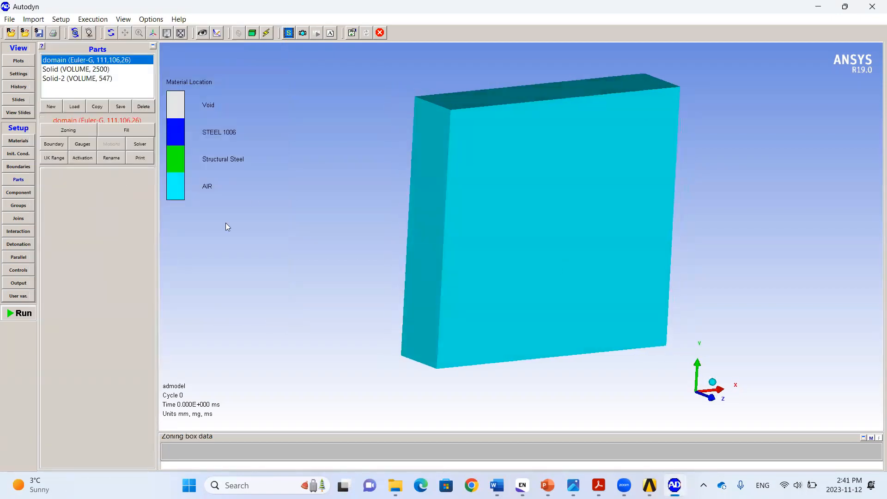
left_click(23, 60)
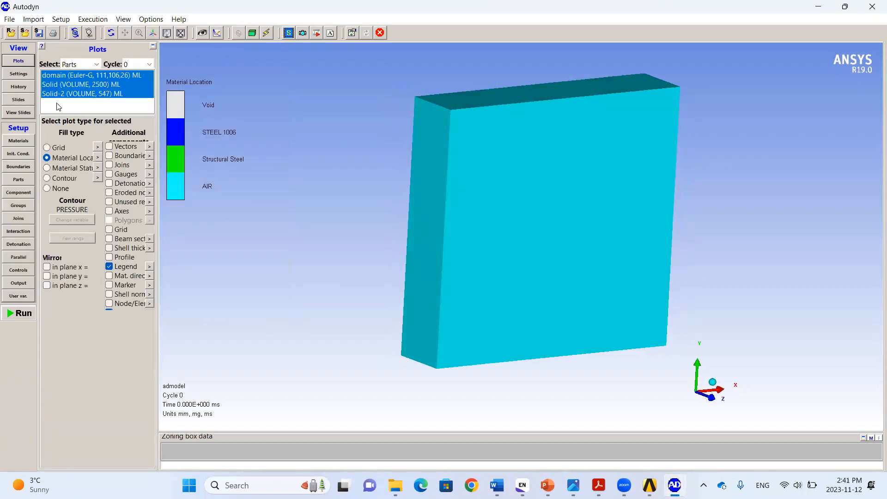
left_click(54, 75)
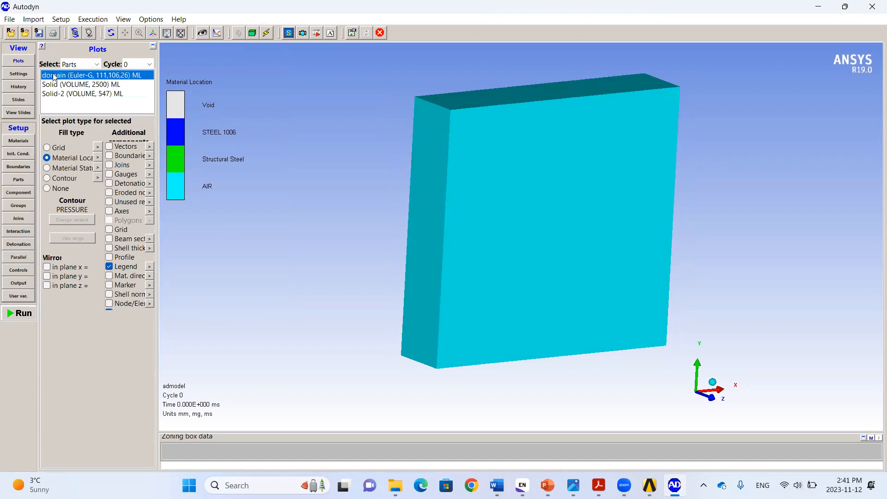
left_click(48, 188)
Set the Euler/Lagrange interaction to Fully Coupled with fully automatic Euler-Lagrange/Shell interactions
left_click(20, 231)
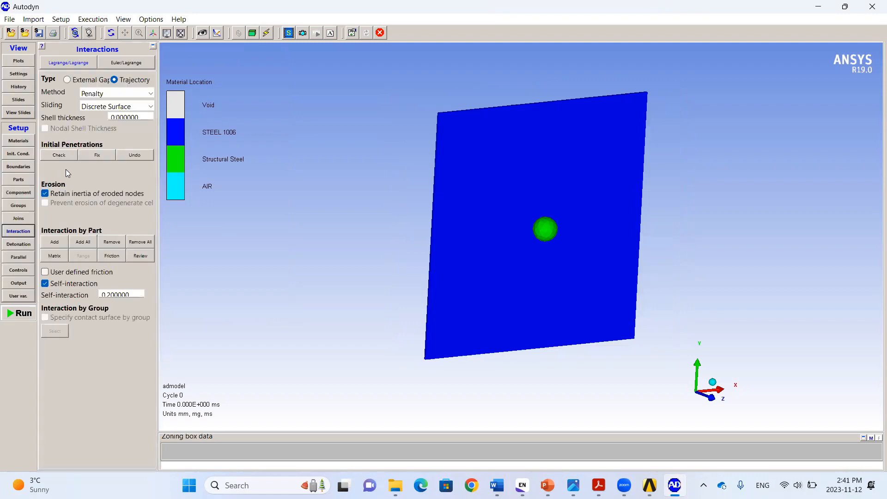
left_click(125, 64)
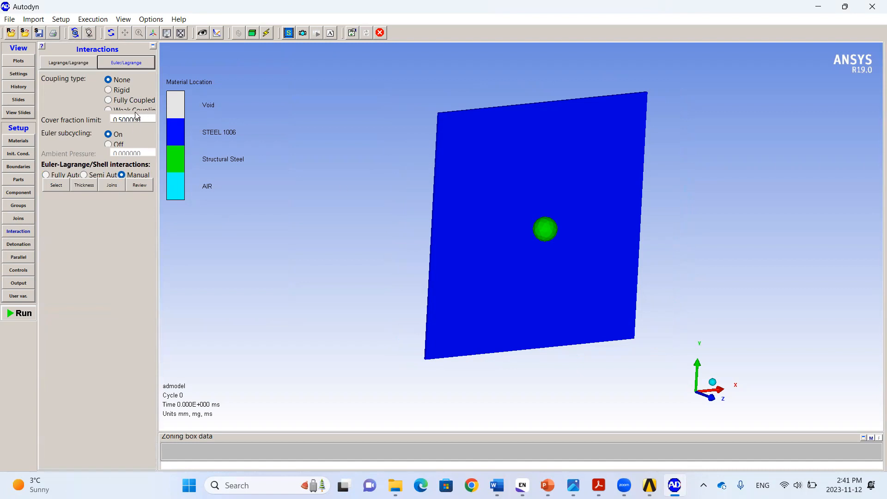
left_click(108, 100)
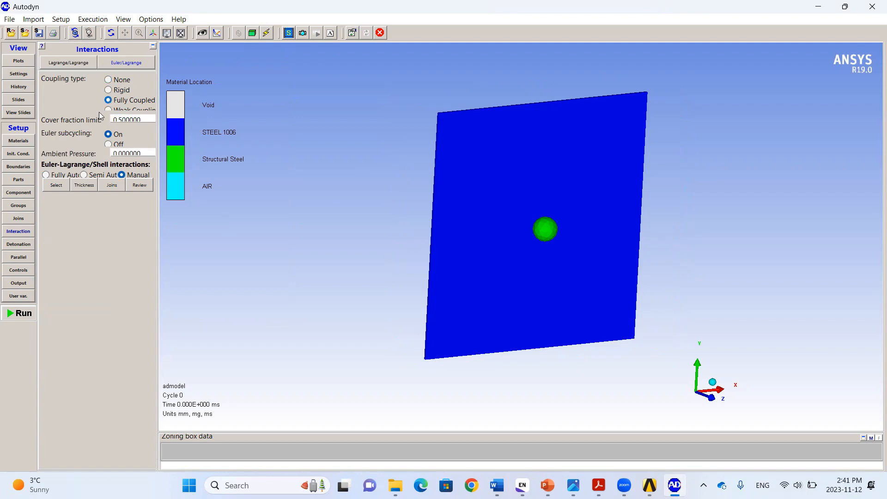
left_click(46, 175)
Add an element gauge point to the Solid plate part at X 500, Y 500, Z 0
left_click(19, 179)
left_click(82, 145)
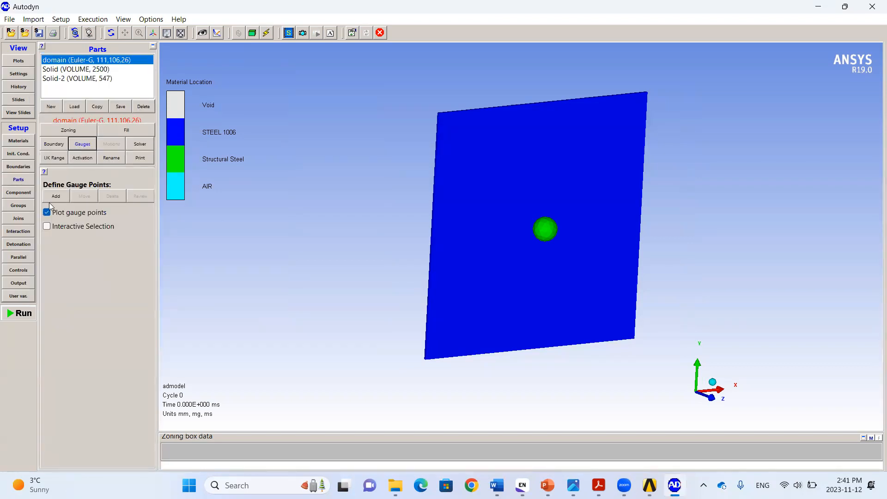
left_click(71, 71)
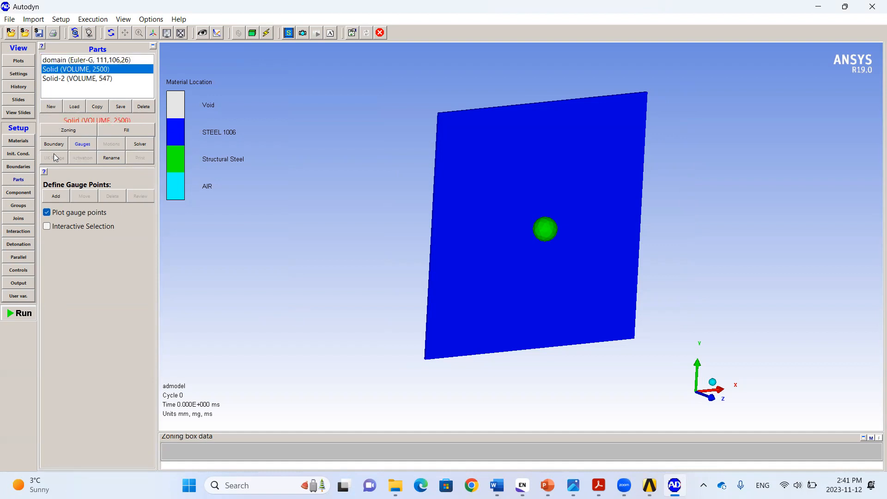
left_click(55, 196)
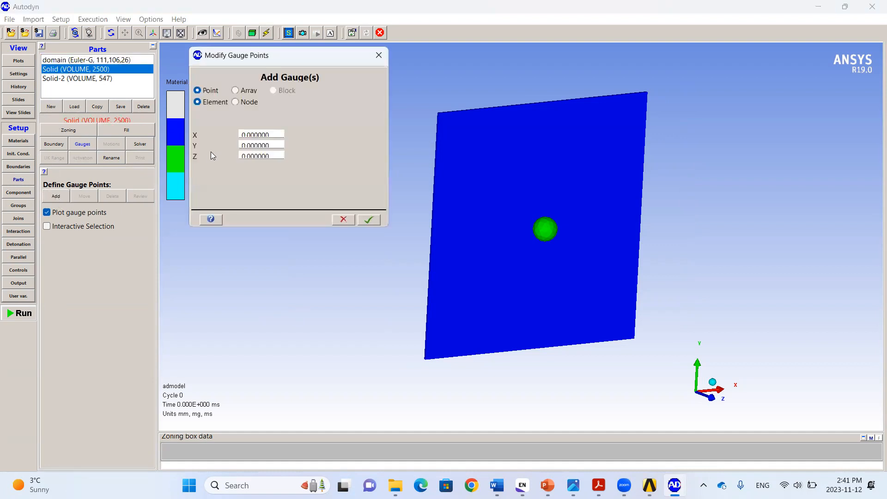
double_click(275, 134)
type("500")
key("Tab")
type("500")
left_click(369, 220)
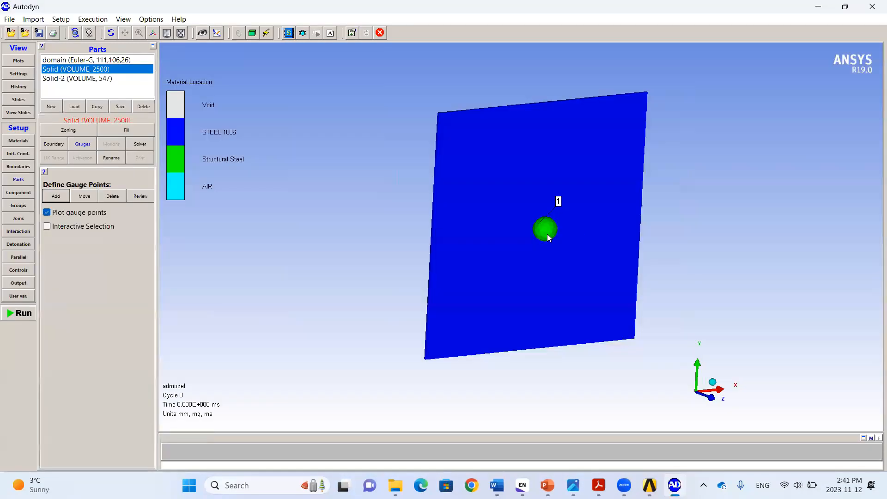
left_click_drag(547, 234, 520, 236)
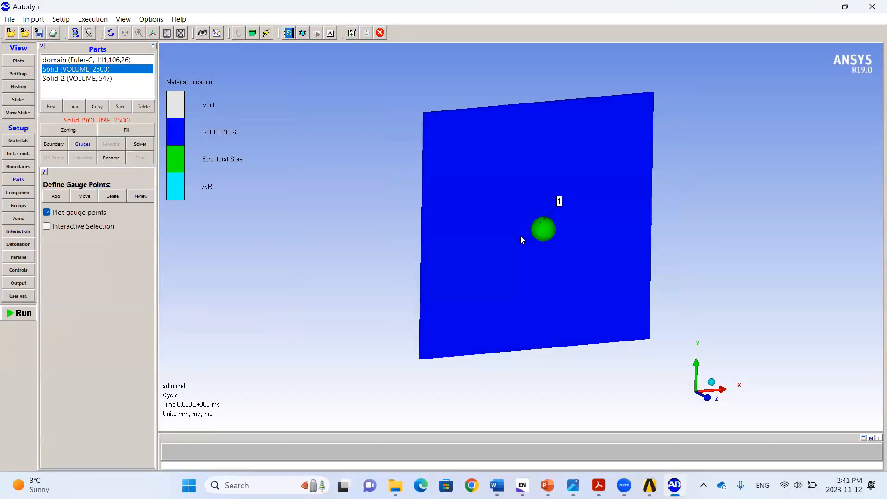
left_click(21, 258)
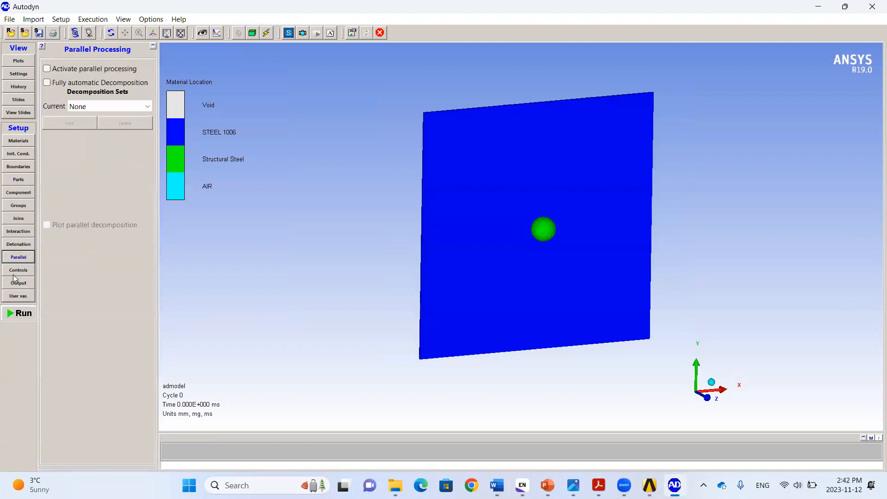
left_click(15, 271)
left_click(110, 77)
type("00")
key("Tab")
type("5")
key("Tab")
key("Tab")
type("9999999999")
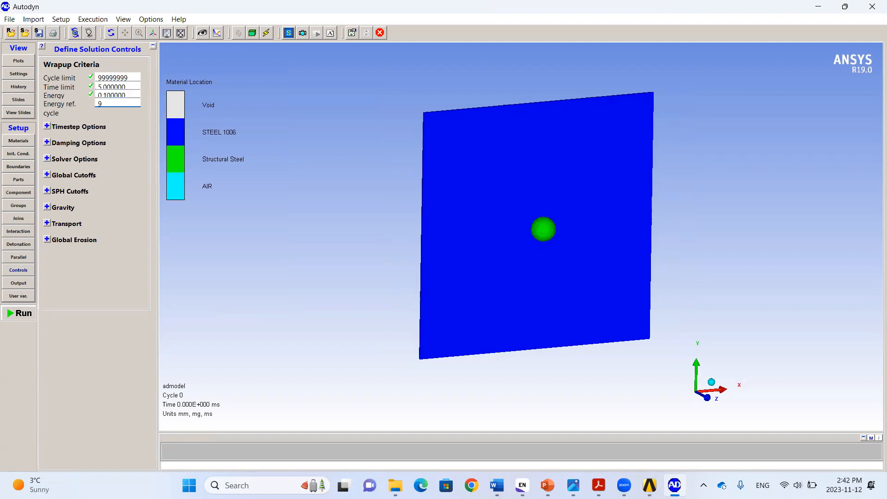
Set the Save output, defined by times, to end time 5 with an increment of 0.02
left_click(9, 284)
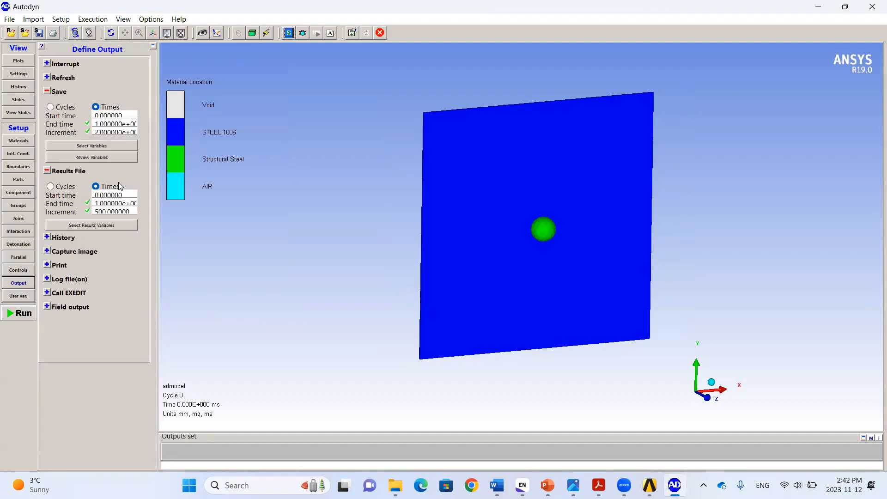
double_click(109, 124)
type("5")
key("Tab")
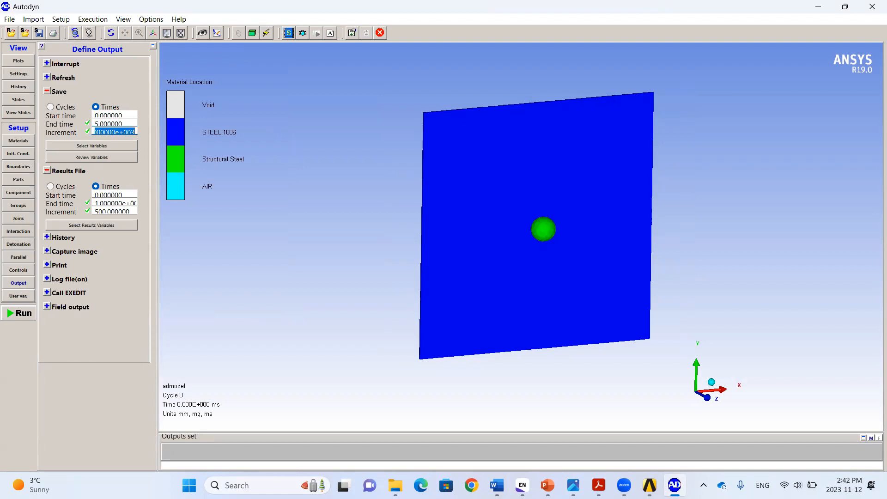
key("BackSpace")
Set the Results File output to end time 5 with an increment of 0.02
left_click(95, 202)
type("5")
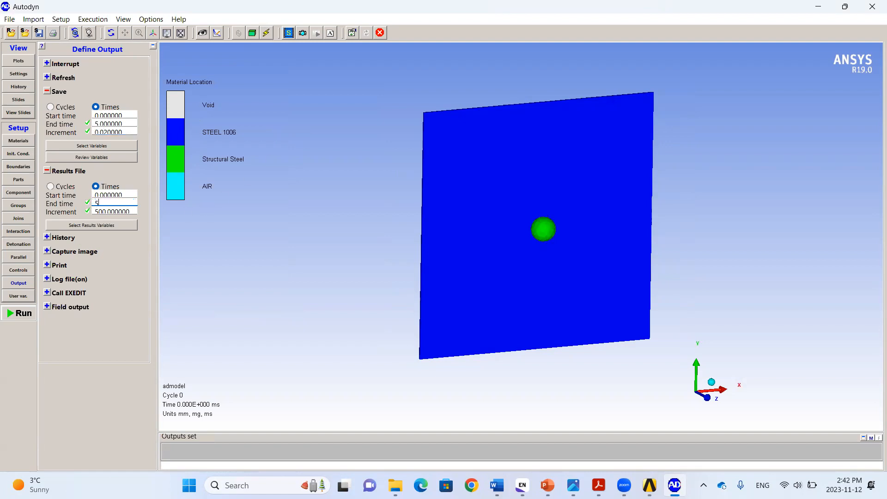
key("Tab")
key("BackSpace")
type(".02")
Switch the History output to times, with end time 5 and an increment of 0.02
left_click(48, 236)
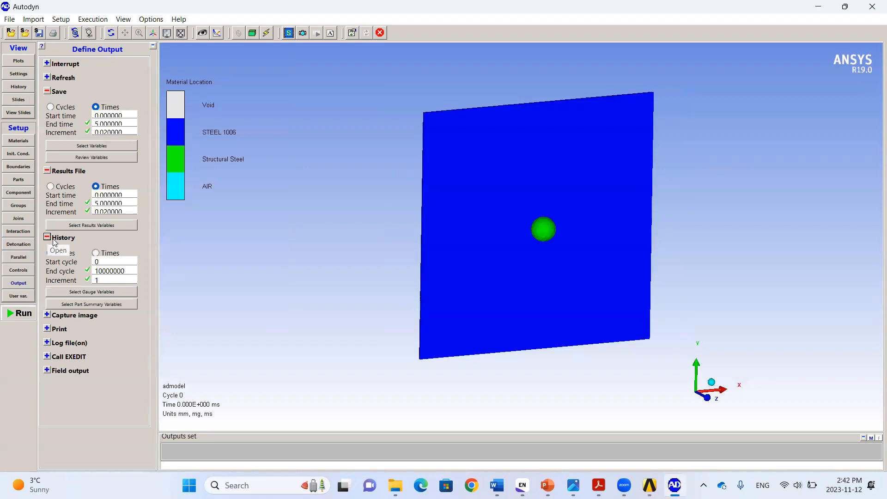
left_click(96, 253)
double_click(123, 269)
type("5")
key("Tab")
type("02")
Execute the model and accept the prompts so that the solution starts
left_click(20, 313)
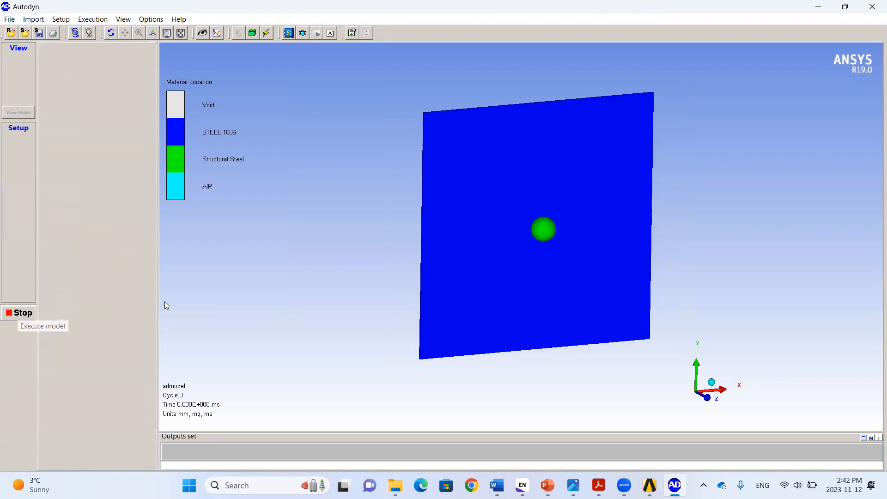
left_click(419, 267)
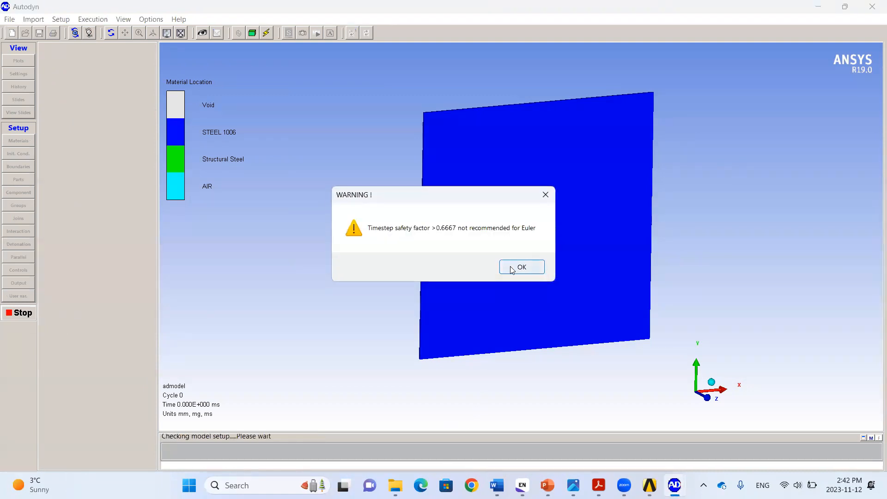
left_click(511, 268)
left_click(481, 266)
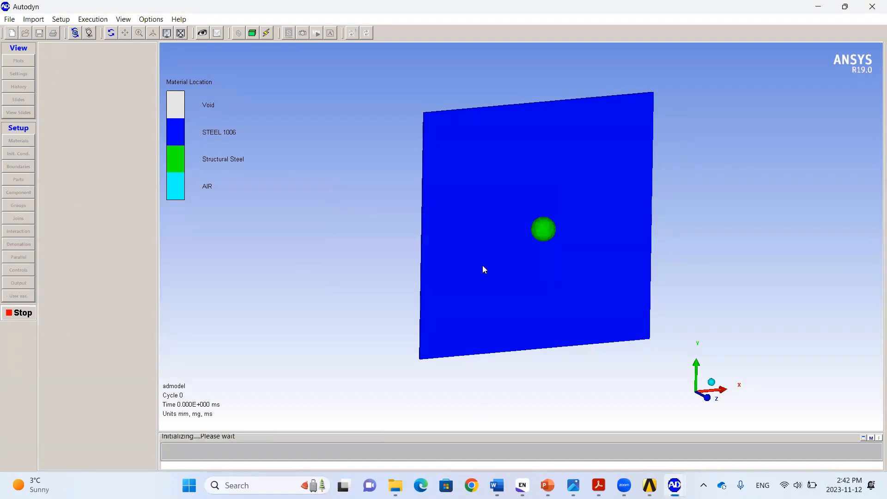